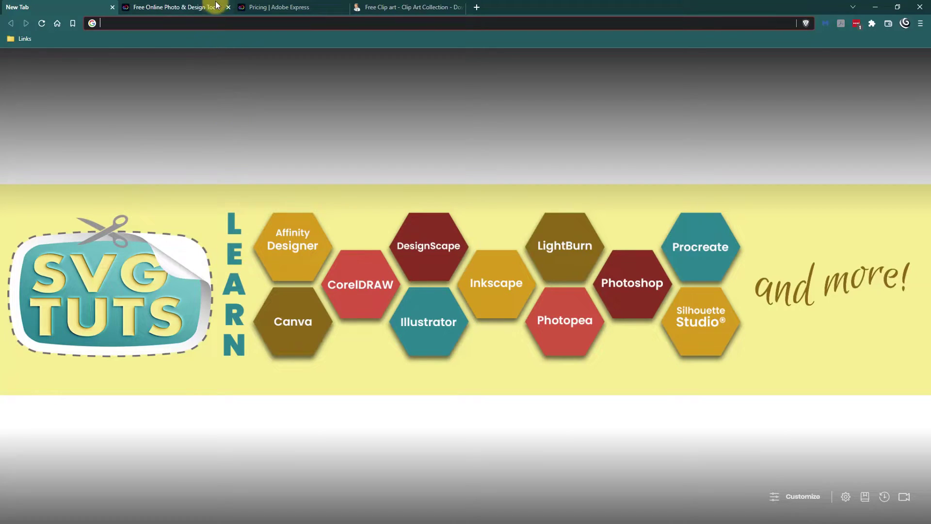
- Switch to the 'Free Online Photo & Design Tool' tab showing the Adobe Express home page
{"action": "left_click", "coordinate": [169, 6]}
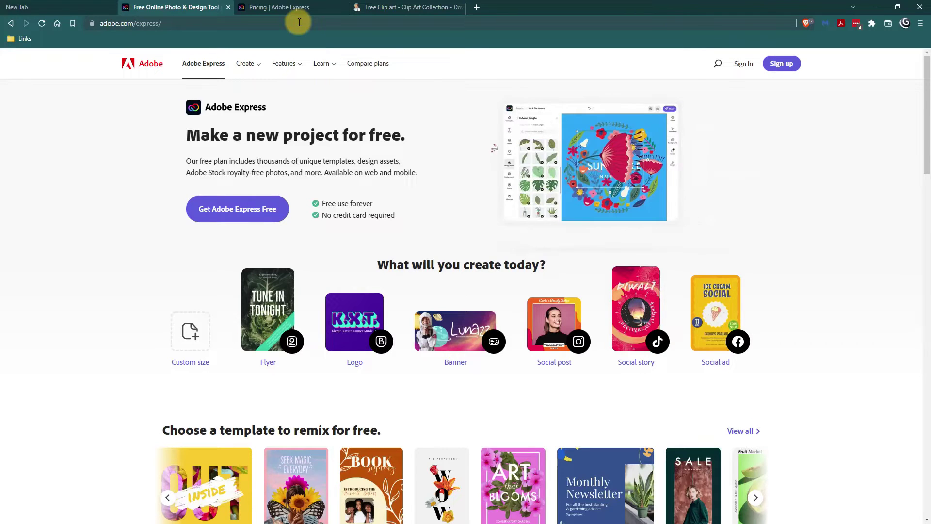
- On the Clipart Library collection tab, open the Butterfly Clip Art gallery
{"action": "left_click", "coordinate": [421, 10]}
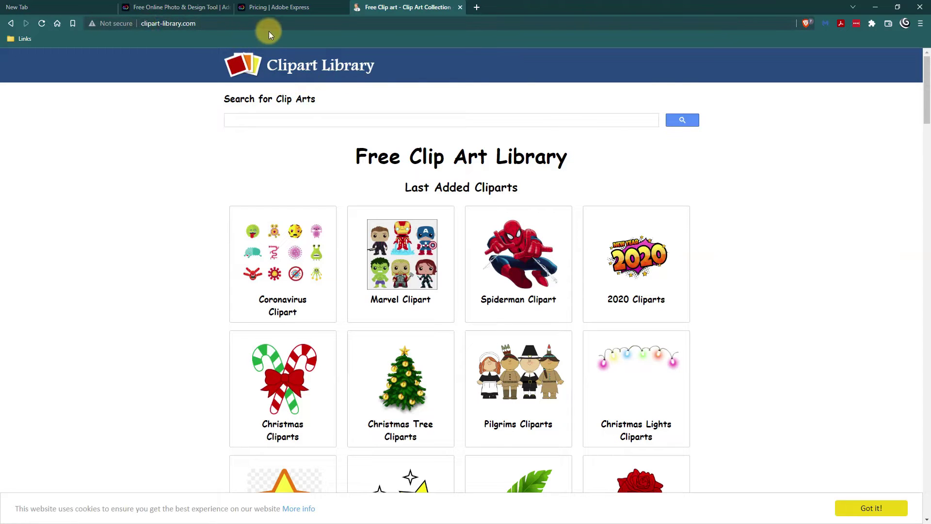
{"action": "left_click_drag", "start_coordinate": [926, 91], "coordinate": [928, 172]}
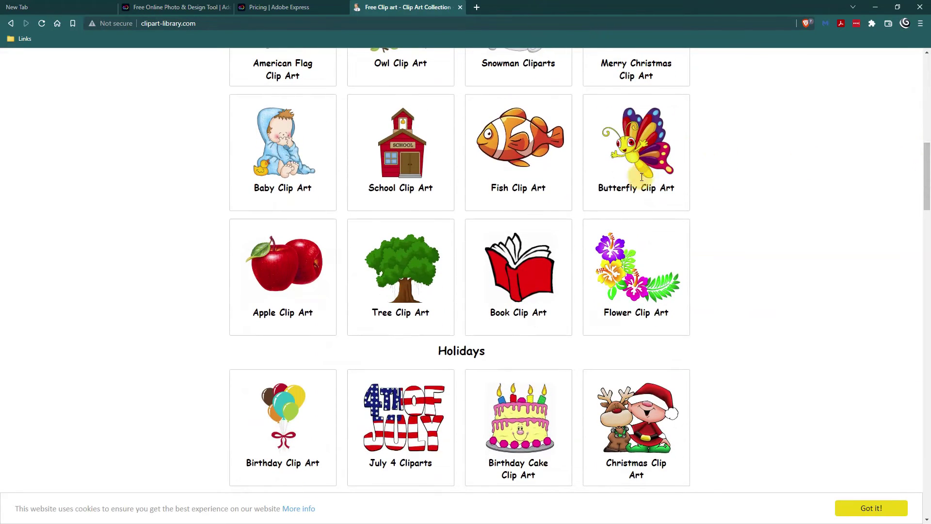
{"action": "left_click", "coordinate": [639, 158]}
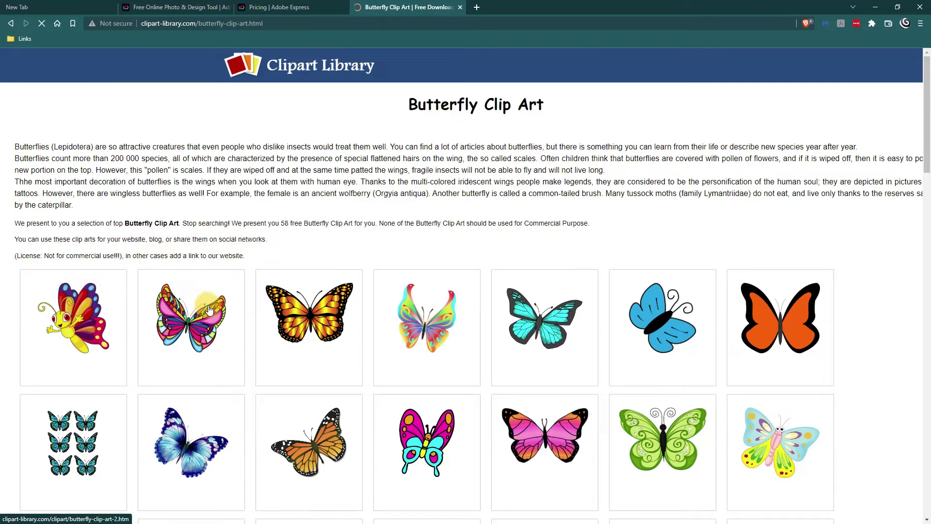
- Open the patterned rainbow butterfly's download page (#2950490, 500x494 jpg) in a new tab
{"action": "left_click", "coordinate": [96, 280]}
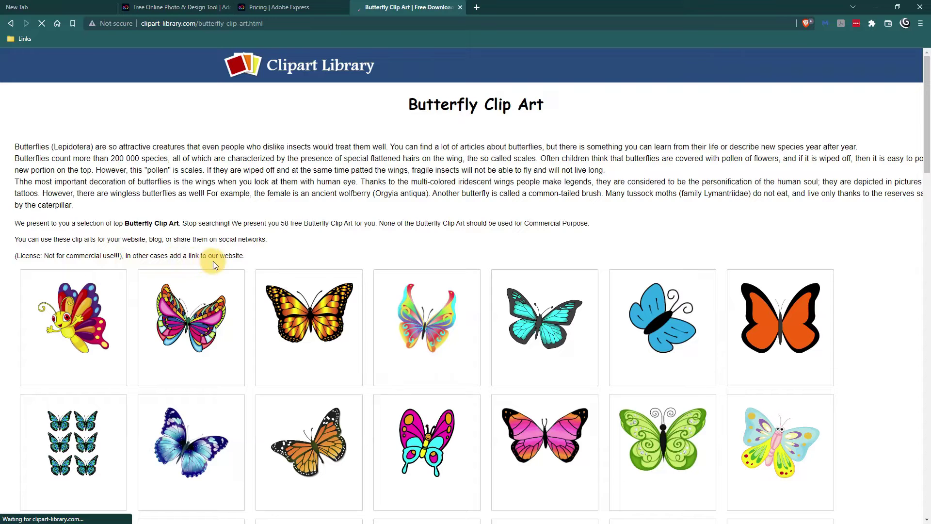
{"action": "left_click_drag", "start_coordinate": [928, 136], "coordinate": [922, 187]}
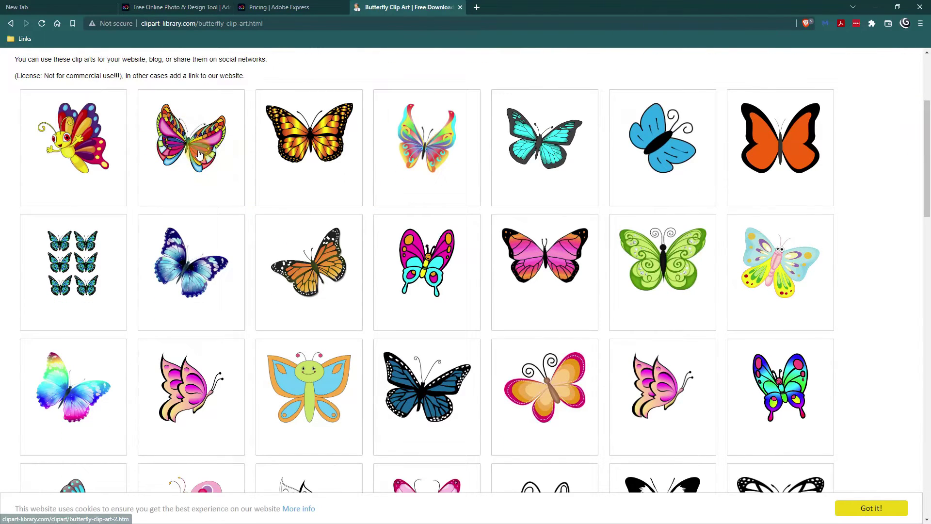
{"action": "left_click", "coordinate": [183, 153]}
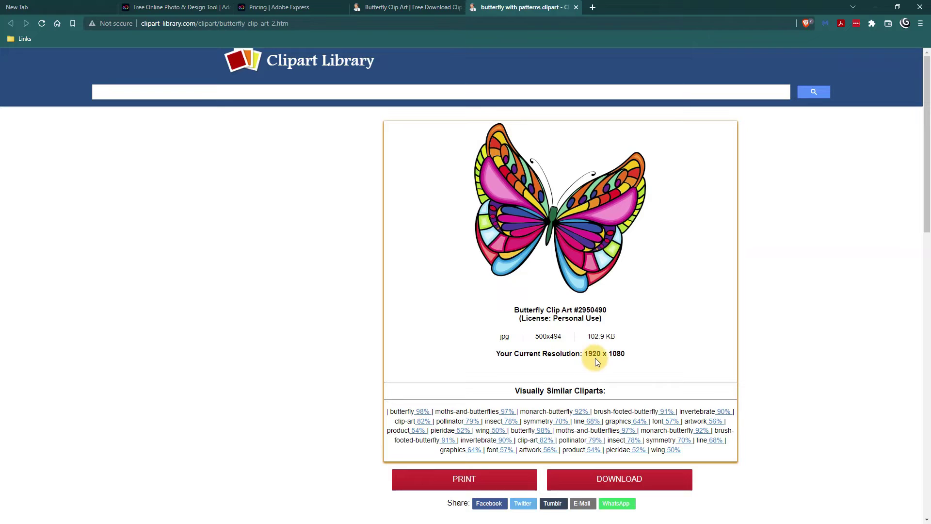
- Check the butterfly image's 500x494 dimensions on its detail page
{"action": "double_click", "coordinate": [557, 337]}
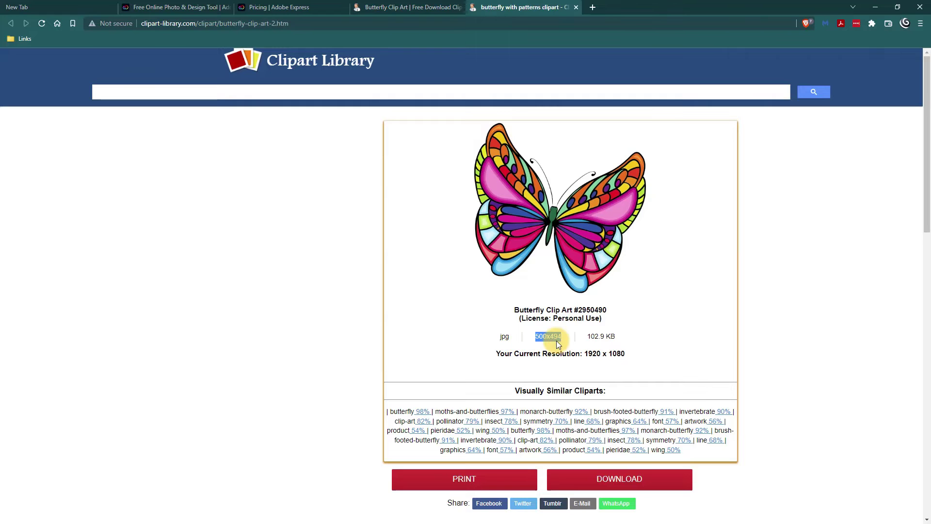
{"action": "left_click_drag", "start_coordinate": [927, 214], "coordinate": [928, 250]}
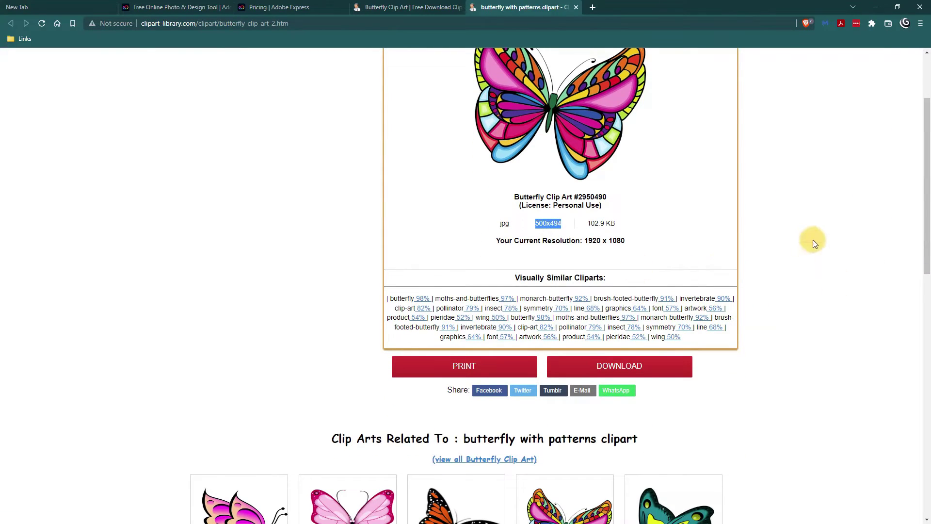
{"action": "scroll", "coordinate": [928, 92], "scroll_direction": "up", "scroll_amount": 3}
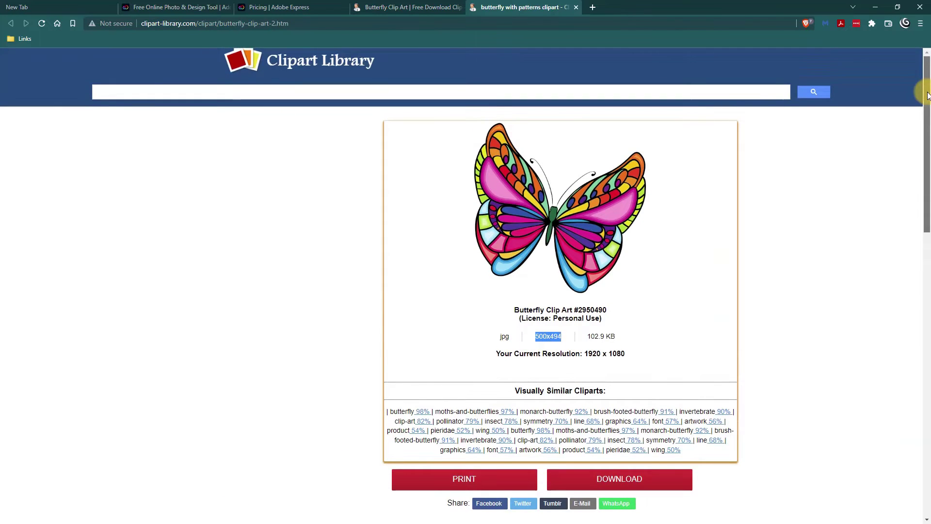
{"action": "scroll", "coordinate": [928, 95], "scroll_direction": "down", "scroll_amount": 3}
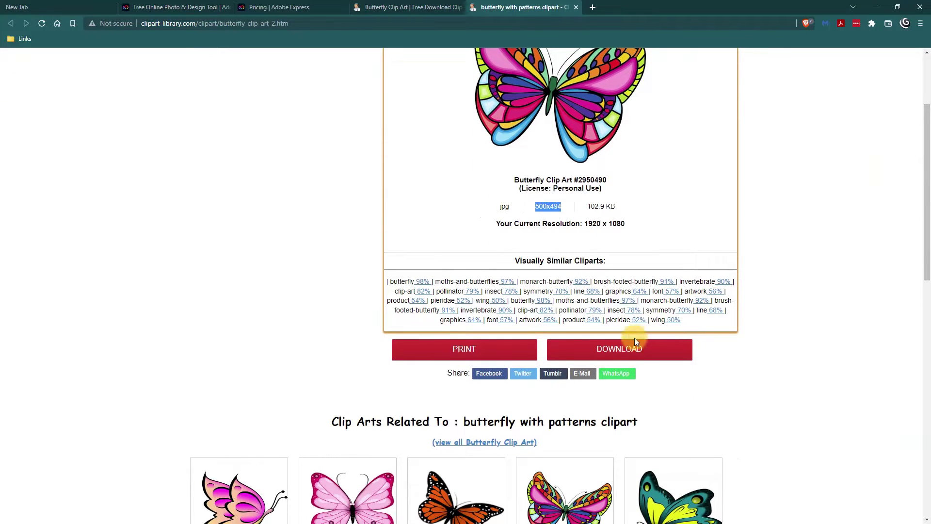
- Download the butterfly as butterfly-clip-art-2.jpg into the SVG Tuts > PNG to SVG folder
{"action": "left_click", "coordinate": [610, 347]}
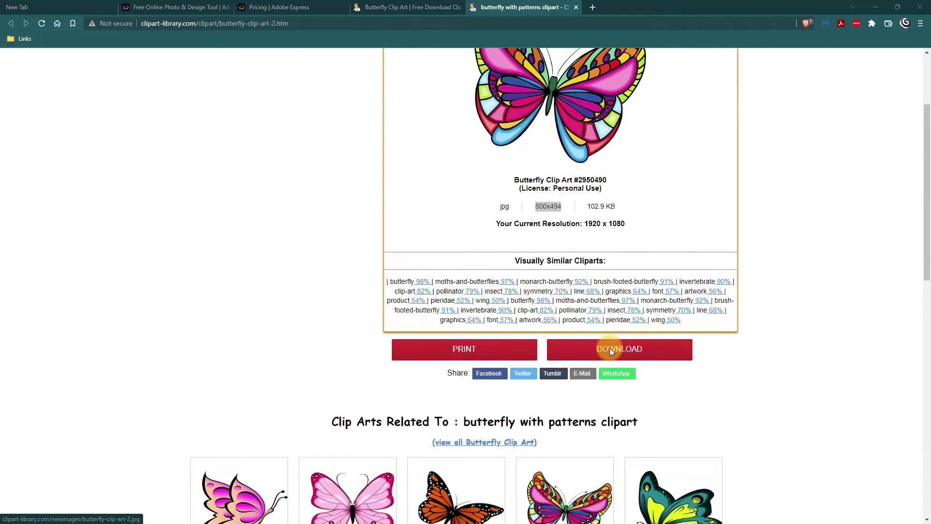
{"action": "left_click", "coordinate": [231, 25]}
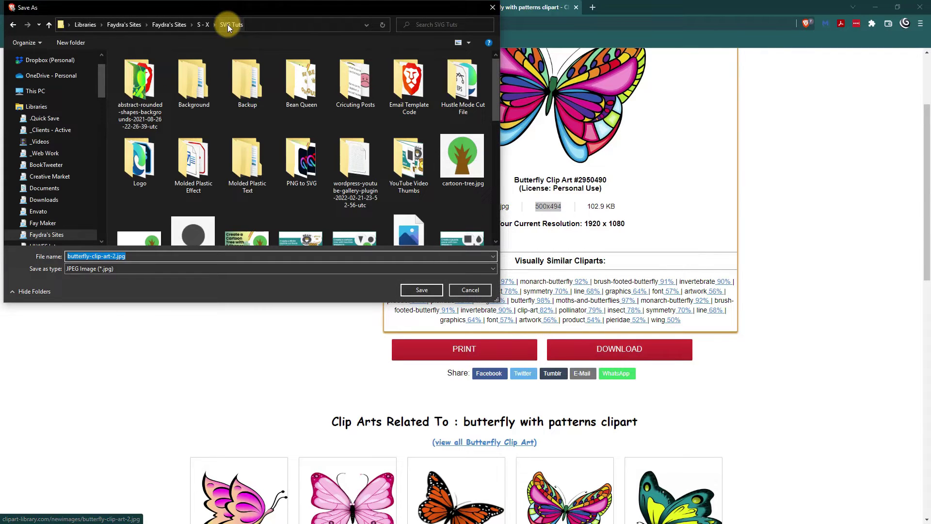
{"action": "double_click", "coordinate": [304, 154]}
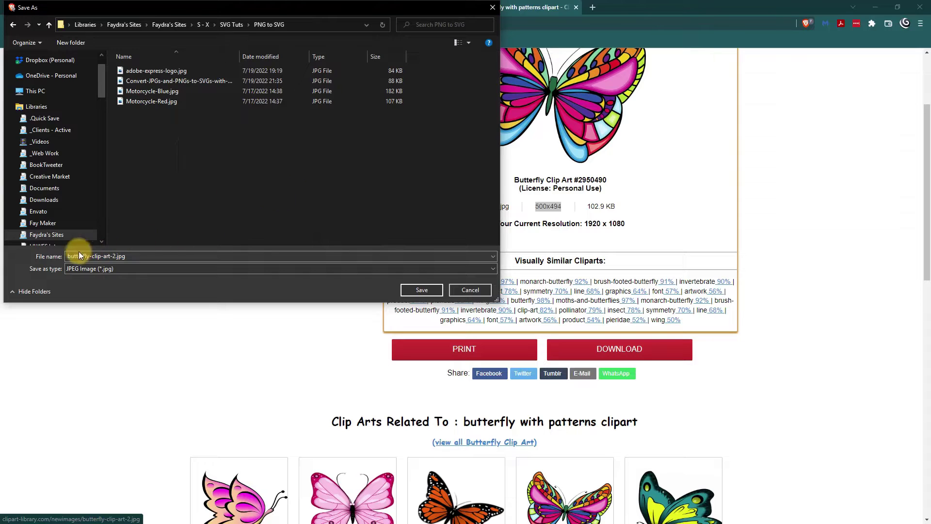
{"action": "left_click", "coordinate": [422, 290]}
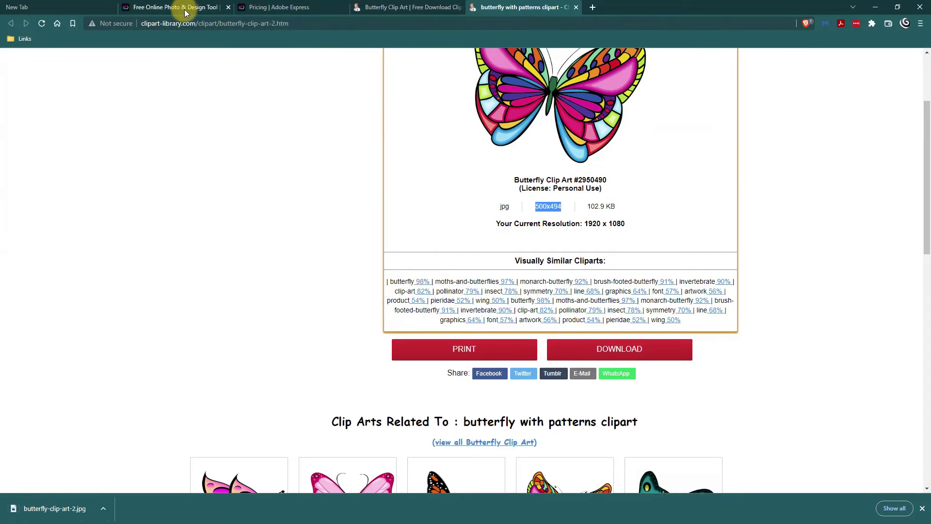
- Review Adobe Express's Free and annual Premium pricing plans, then return to the home page
{"action": "left_click", "coordinate": [164, 8]}
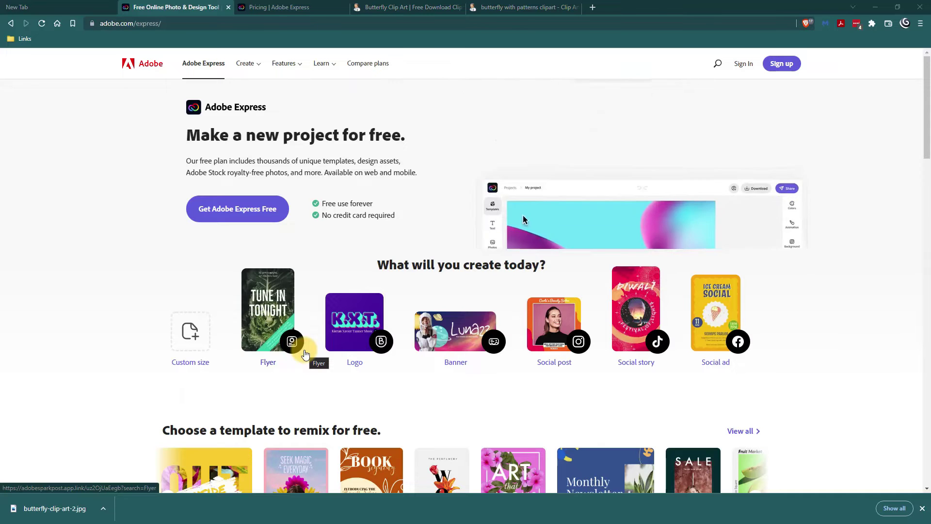
{"action": "left_click", "coordinate": [305, 7]}
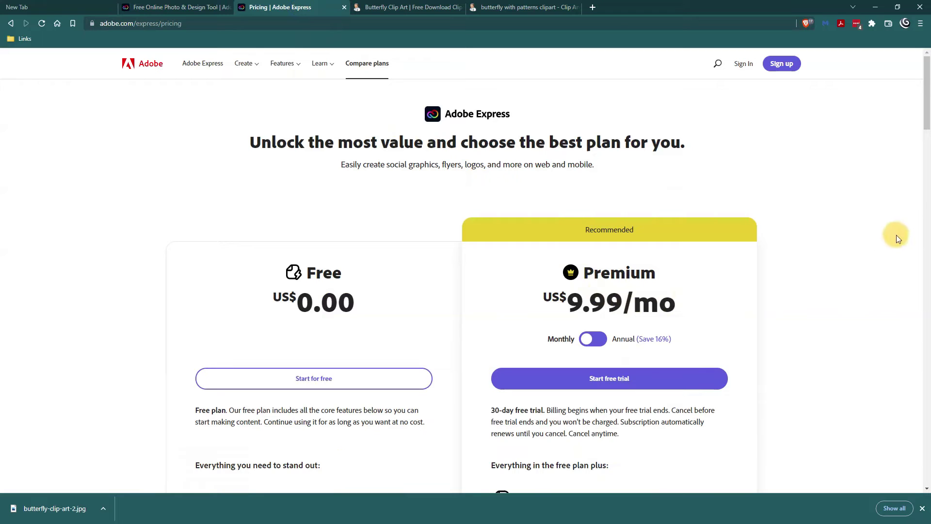
{"action": "left_click", "coordinate": [594, 339]}
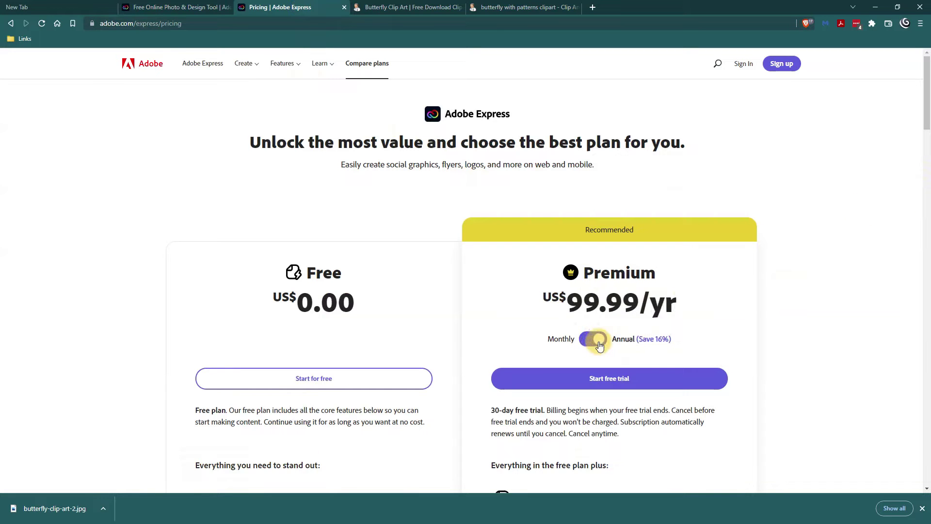
{"action": "left_click_drag", "start_coordinate": [925, 93], "coordinate": [347, 44]}
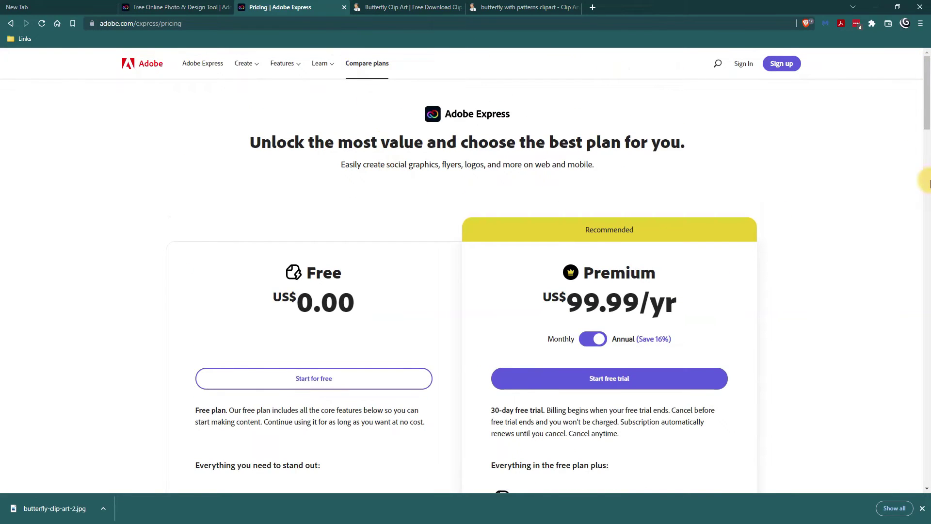
{"action": "left_click_drag", "start_coordinate": [926, 120], "coordinate": [929, 187]}
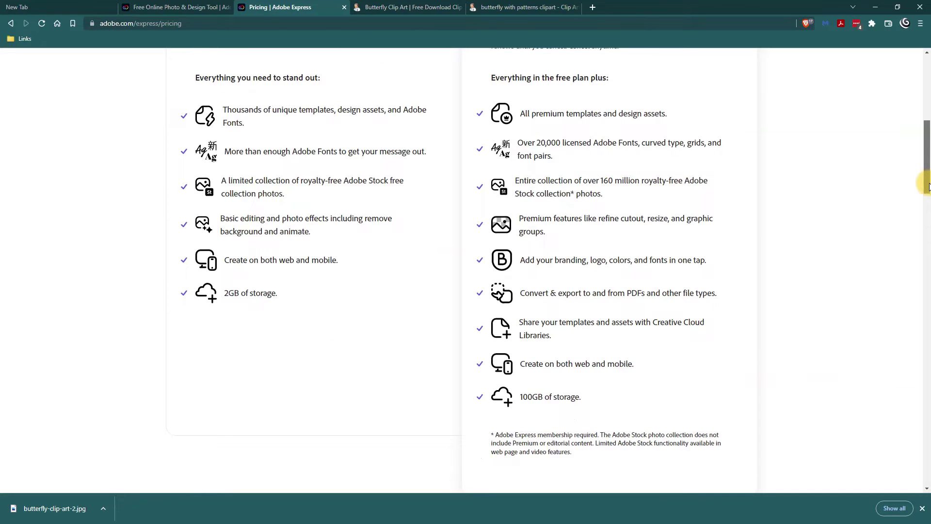
{"action": "left_click_drag", "start_coordinate": [928, 187], "coordinate": [927, 121]}
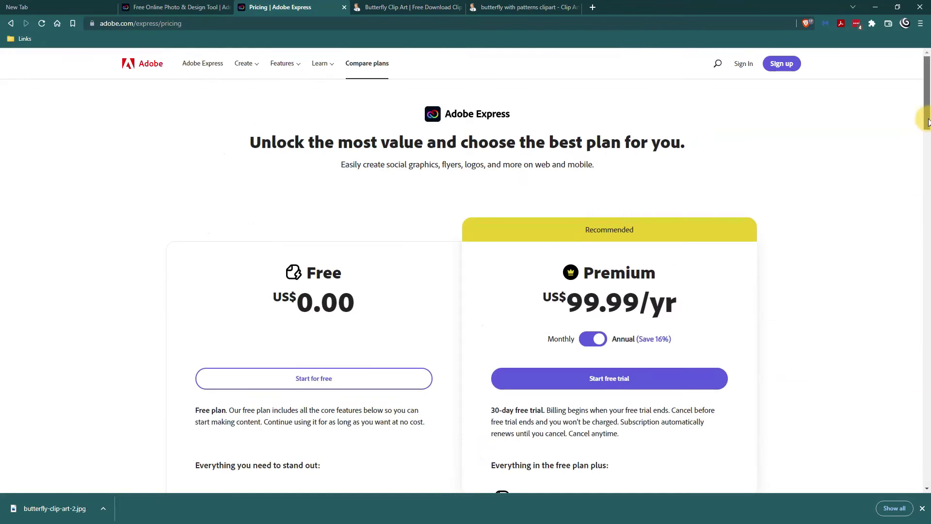
{"action": "left_click", "coordinate": [196, 7]}
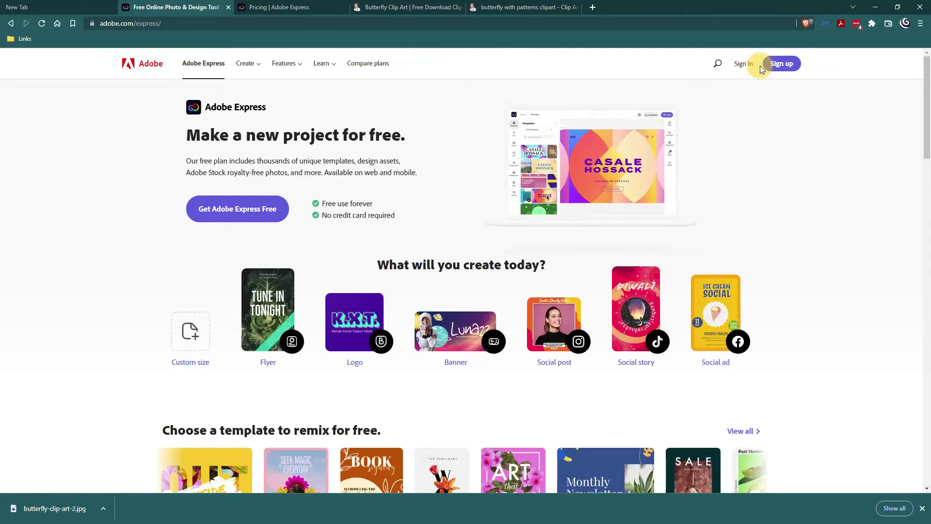
- Log in with the saved Adobe ID, show the Image quick actions, and open butterfly-clip-art-2.jpg
{"action": "left_click", "coordinate": [745, 64]}
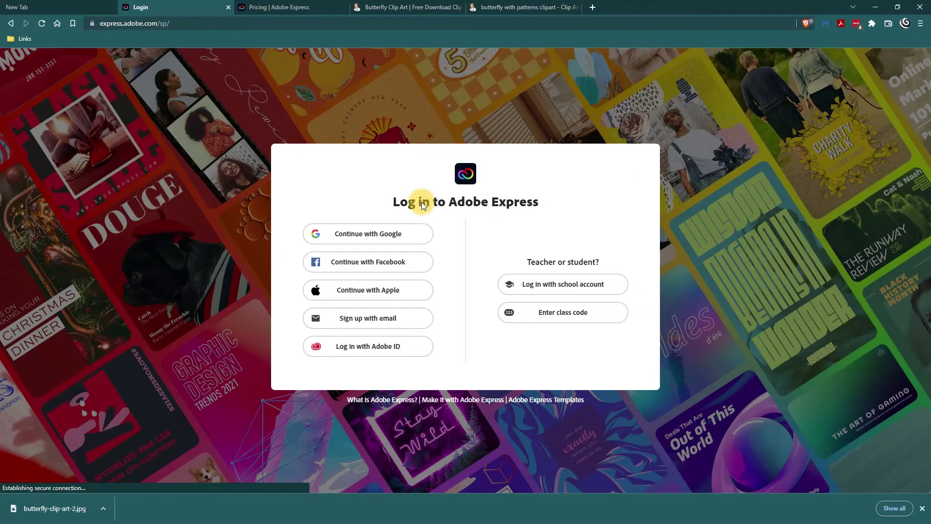
{"action": "left_click", "coordinate": [390, 348]}
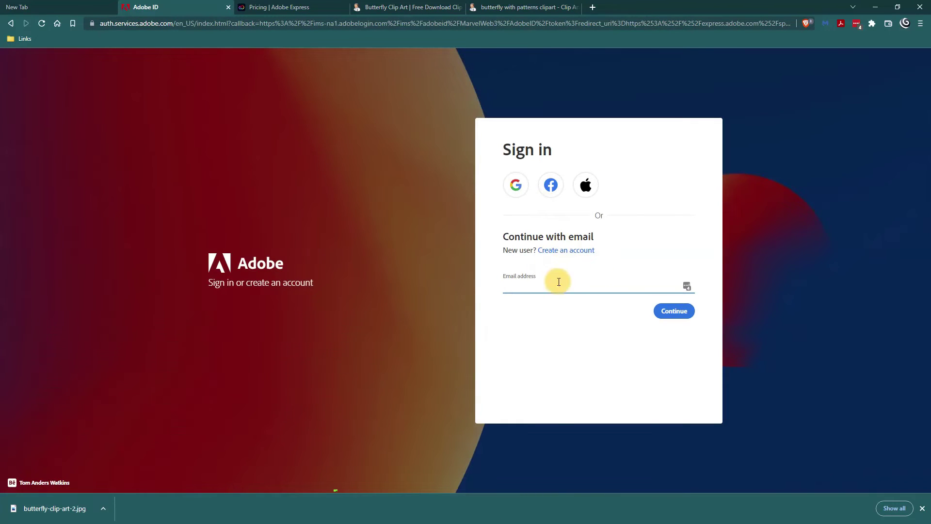
{"action": "left_click", "coordinate": [687, 286]}
{"action": "left_click", "coordinate": [602, 383]}
{"action": "left_click", "coordinate": [576, 239]}
{"action": "left_click", "coordinate": [672, 274]}
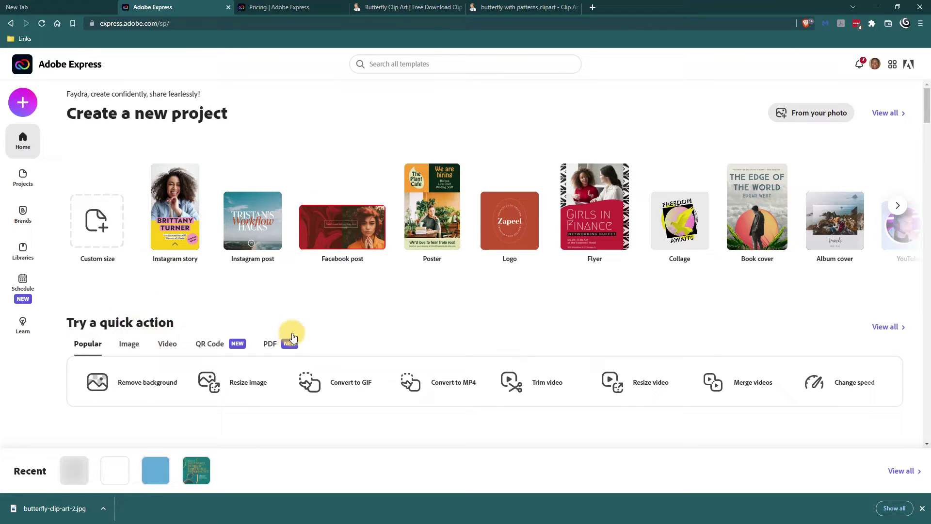
{"action": "left_click", "coordinate": [129, 346]}
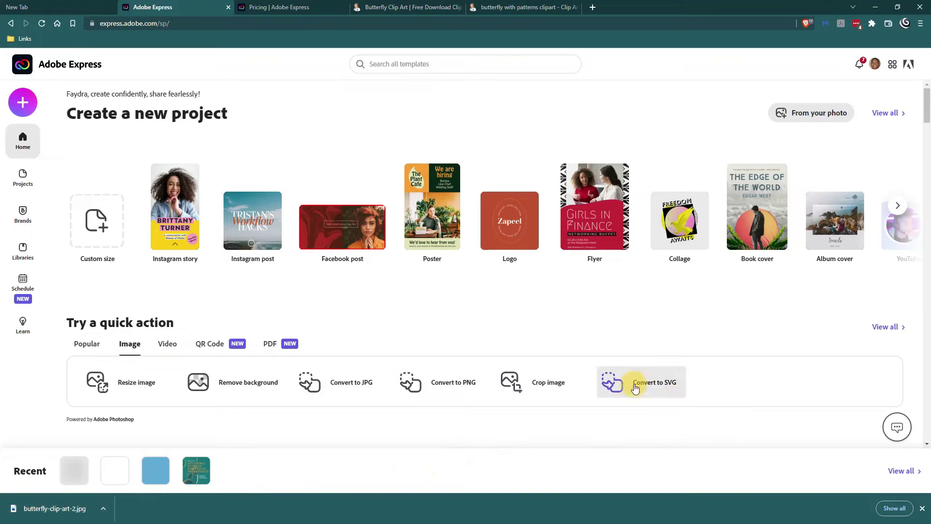
{"action": "left_click", "coordinate": [69, 509]}
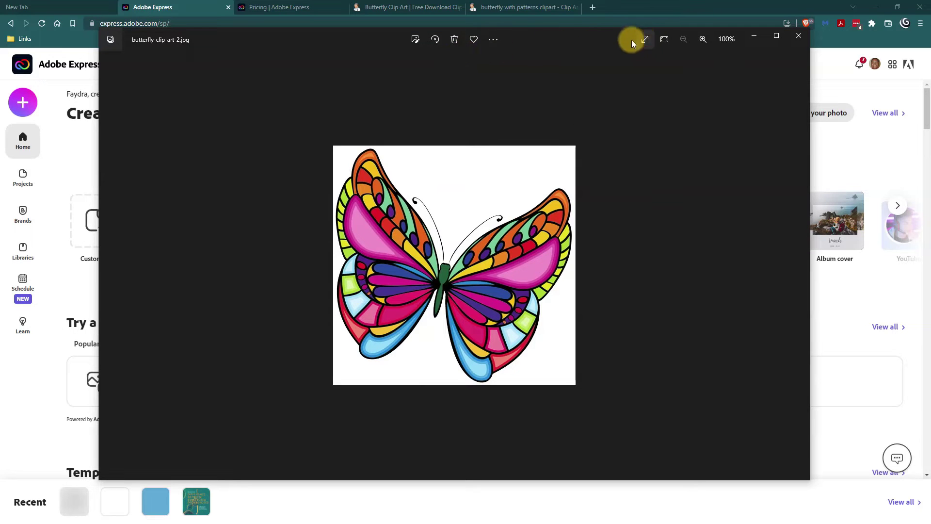
{"action": "left_click", "coordinate": [703, 39]}
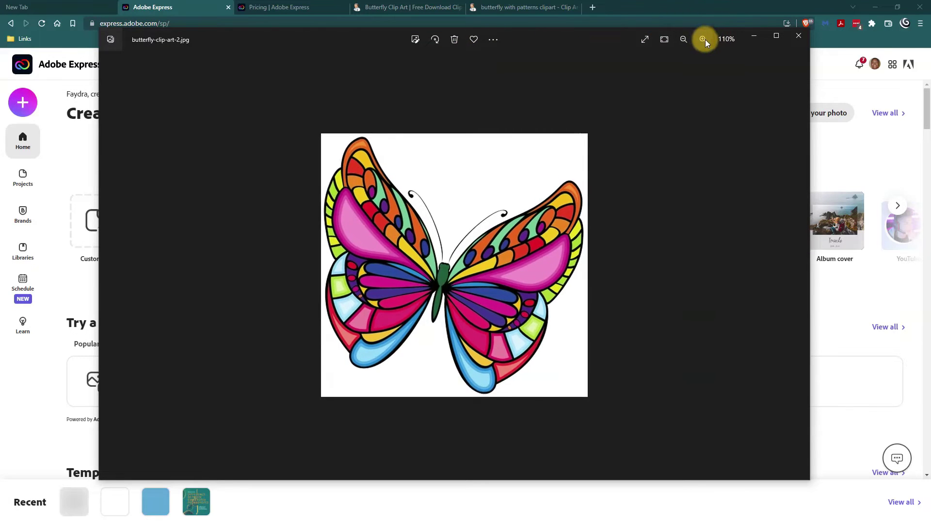
{"action": "left_click", "coordinate": [706, 39]}
{"action": "left_click", "coordinate": [705, 38]}
{"action": "left_click", "coordinate": [705, 38]}
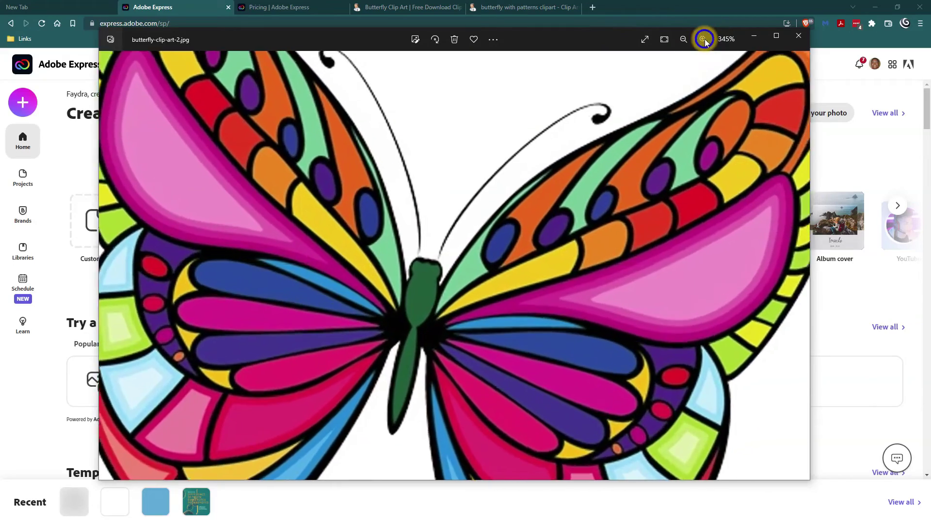
{"action": "left_click", "coordinate": [706, 39]}
{"action": "left_click", "coordinate": [706, 39]}
{"action": "left_click", "coordinate": [705, 39]}
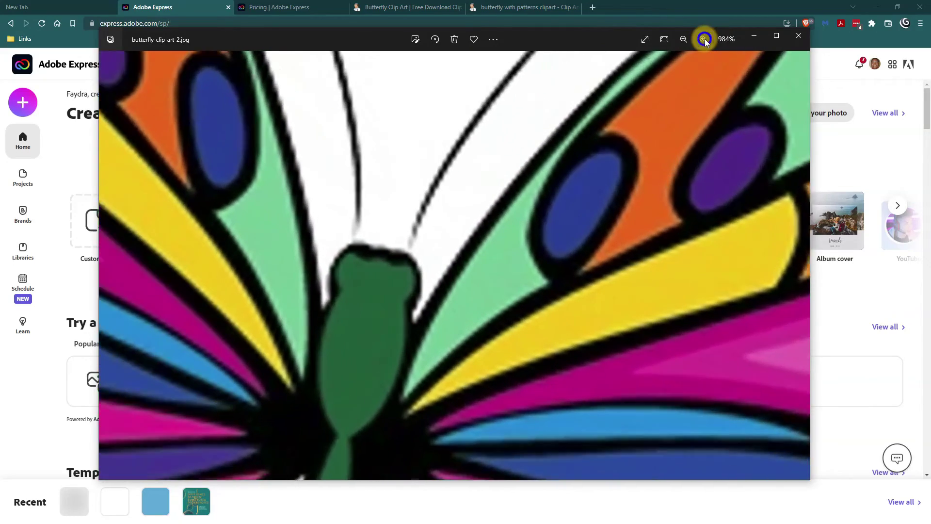
{"action": "left_click", "coordinate": [706, 39]}
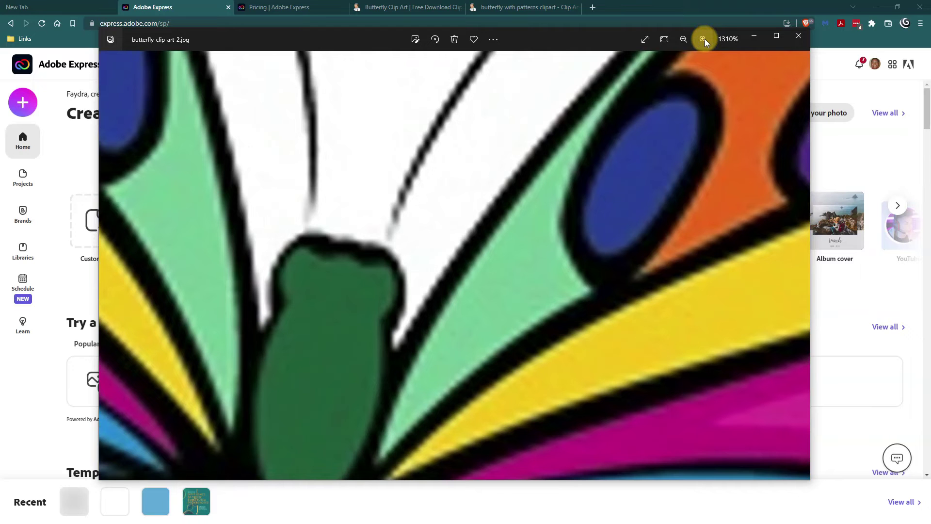
{"action": "left_click", "coordinate": [706, 38]}
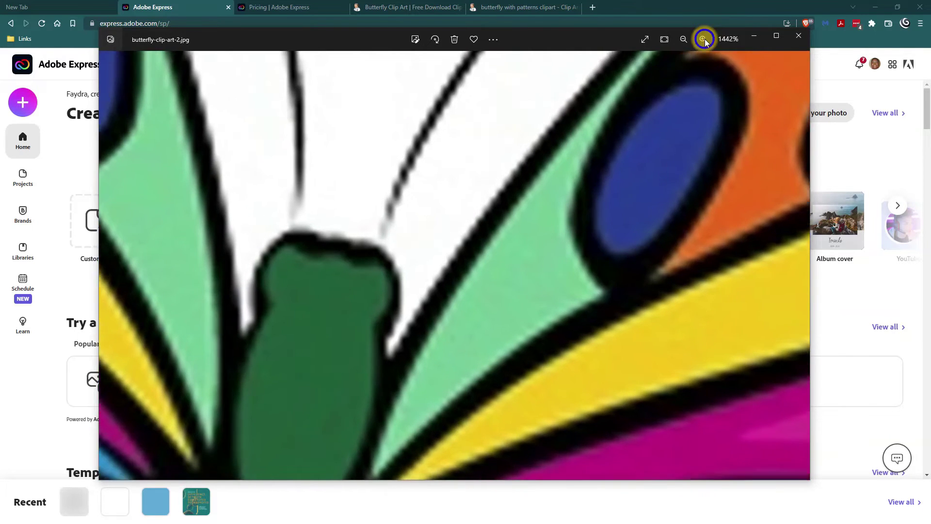
{"action": "left_click", "coordinate": [705, 39]}
{"action": "left_click", "coordinate": [705, 39]}
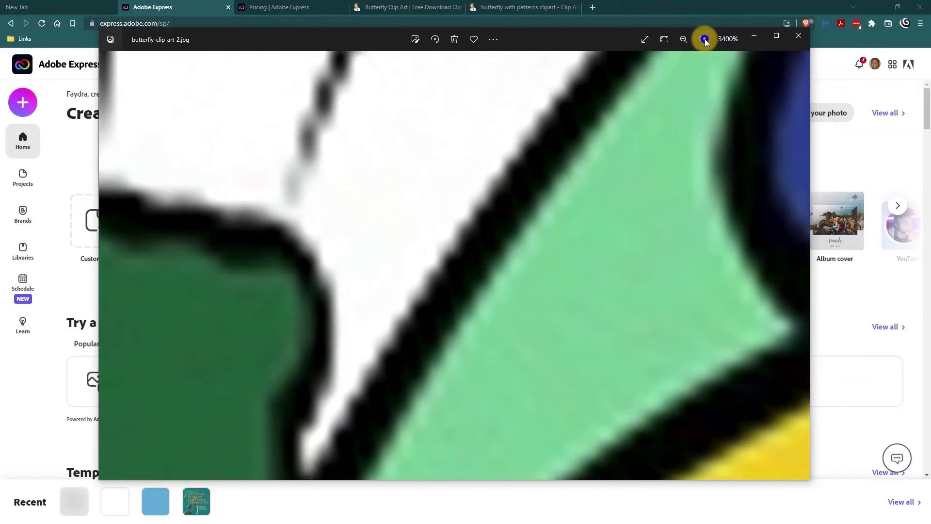
{"action": "left_click", "coordinate": [705, 39]}
{"action": "left_click", "coordinate": [705, 38]}
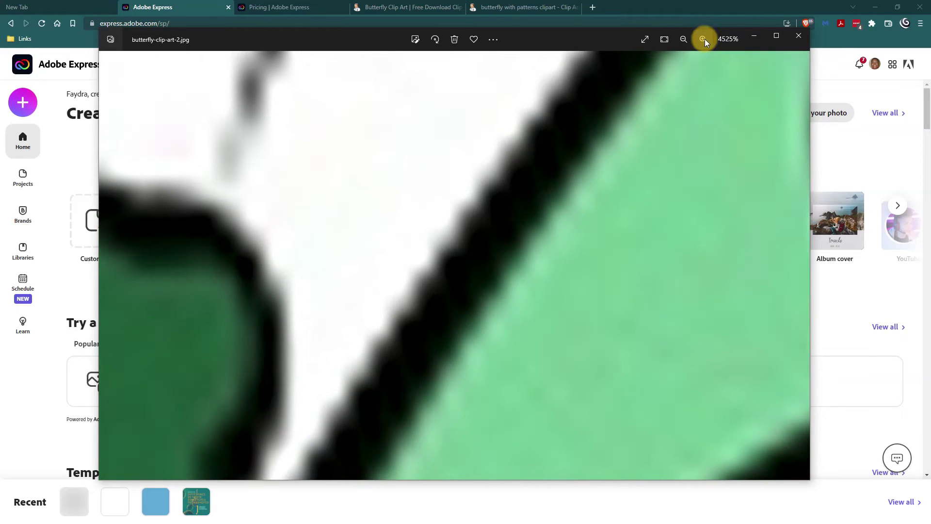
{"action": "left_click", "coordinate": [684, 39]}
{"action": "left_click", "coordinate": [684, 38]}
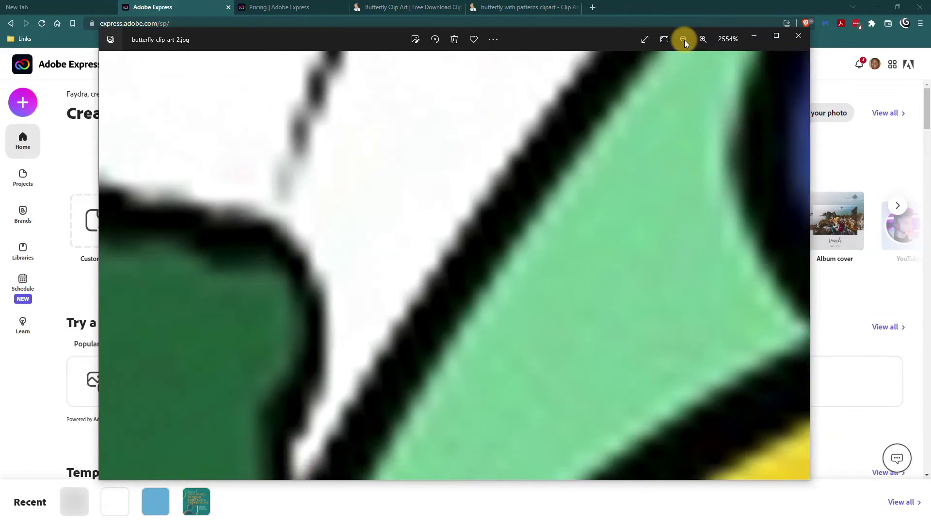
{"action": "left_click", "coordinate": [683, 38]}
{"action": "left_click", "coordinate": [684, 39]}
{"action": "left_click", "coordinate": [684, 39]}
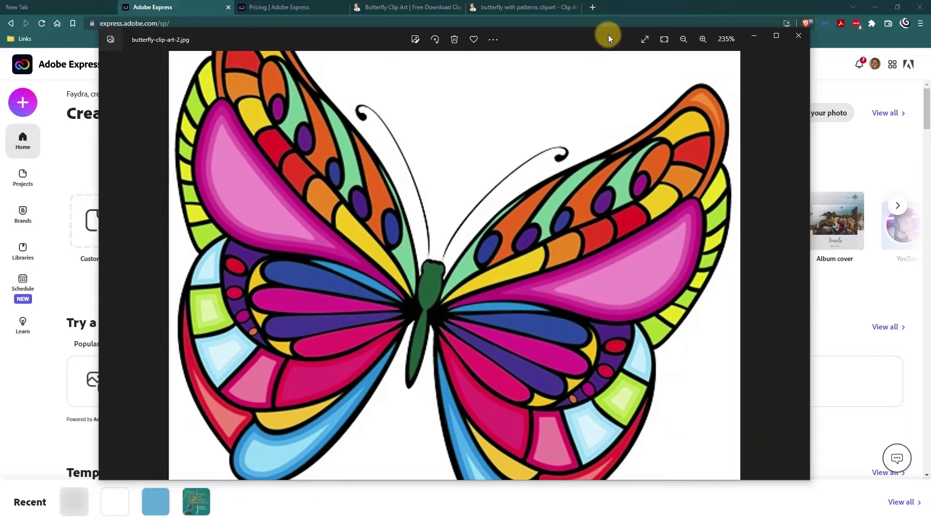
{"action": "left_click_drag", "start_coordinate": [606, 36], "coordinate": [0, 63]}
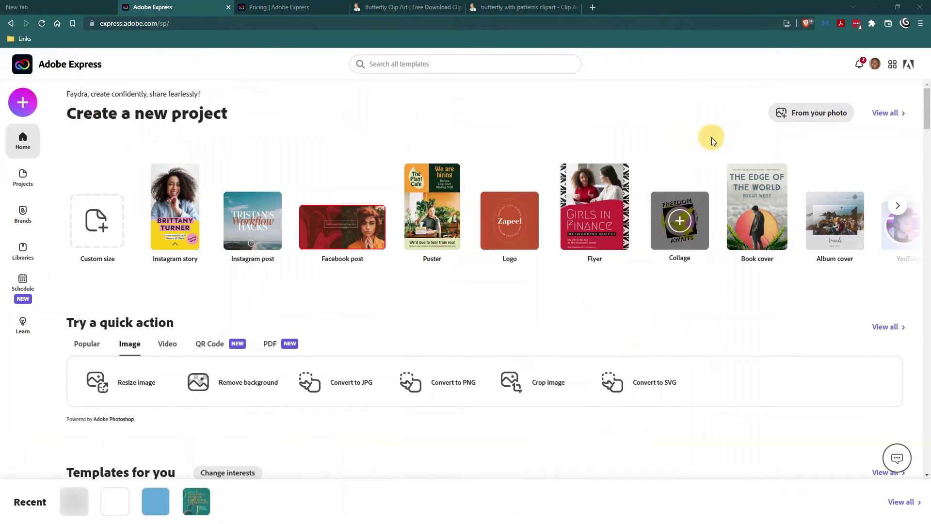
- Open Convert to SVG and drop butterfly-clip-art-2.jpg from File Explorer into its upload area
{"action": "left_click", "coordinate": [668, 384]}
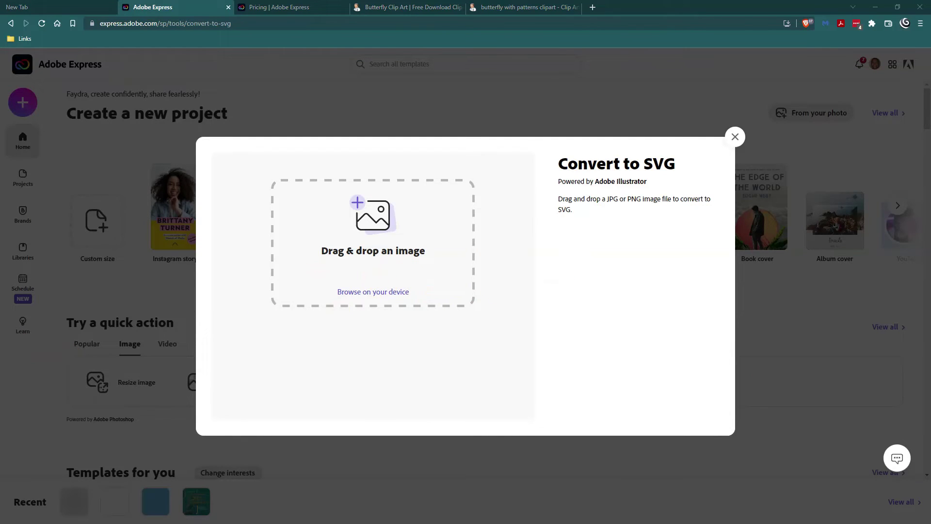
{"action": "key", "text": "super+e"}
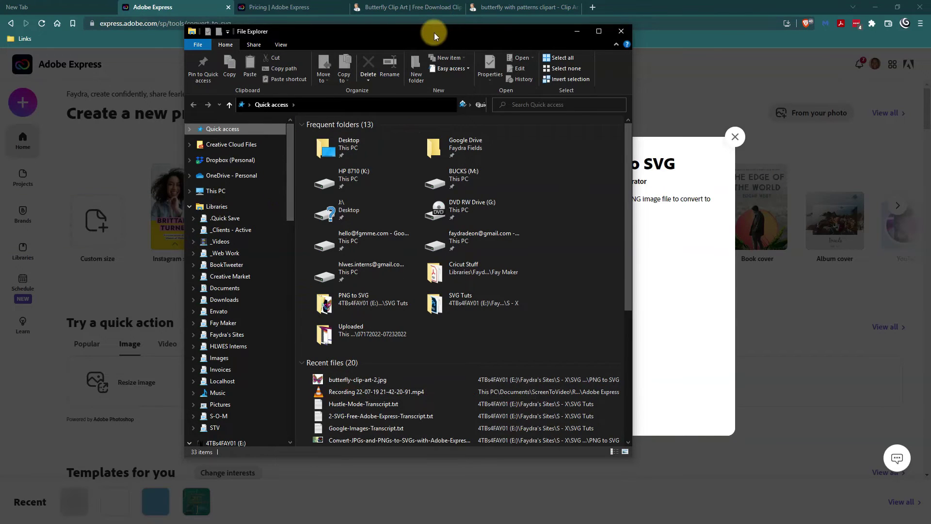
{"action": "left_click_drag", "start_coordinate": [431, 27], "coordinate": [5, 34]}
{"action": "key", "text": "super+Down"}
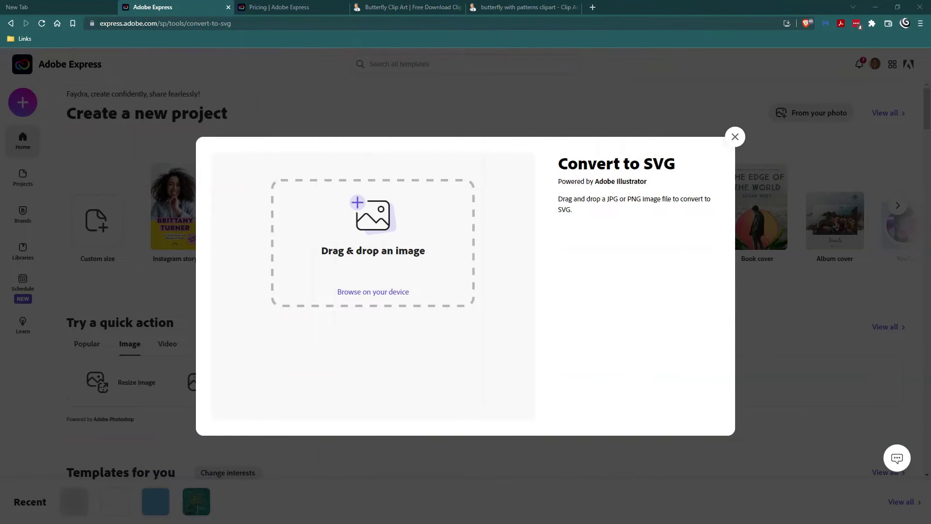
{"action": "left_click_drag", "start_coordinate": [10, 262], "coordinate": [563, 261]}
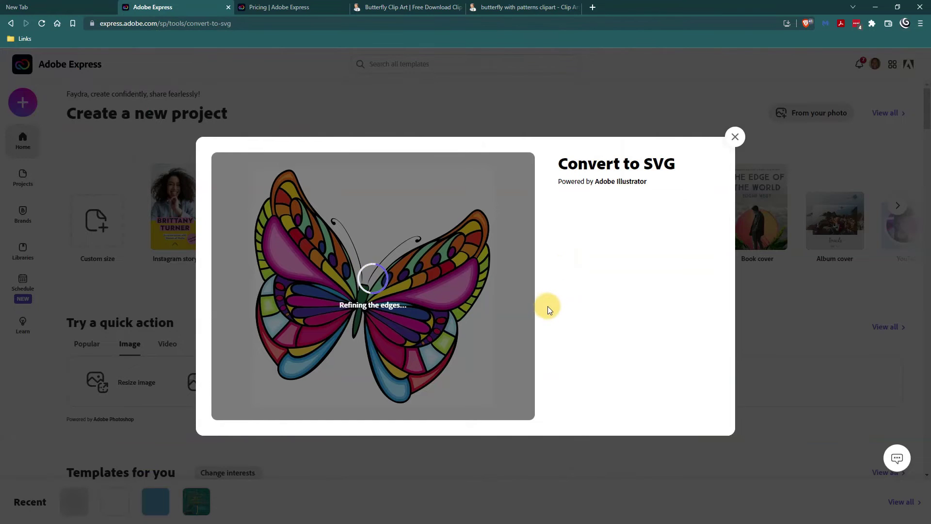